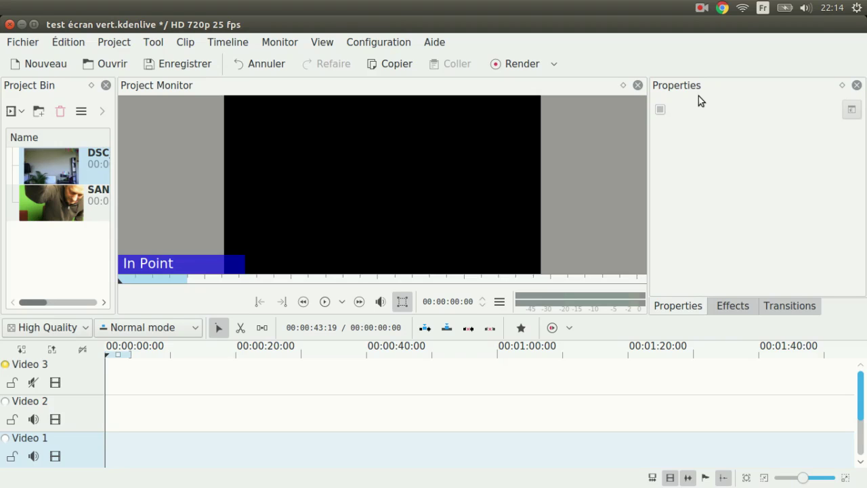
# - Place SANY0115.MP4 at the start of Video 3 and the DSC_0100.JPG still beneath it on Video 2, spanning the playhead
pyautogui.moveTo(62, 204); pyautogui.dragTo(182, 366)
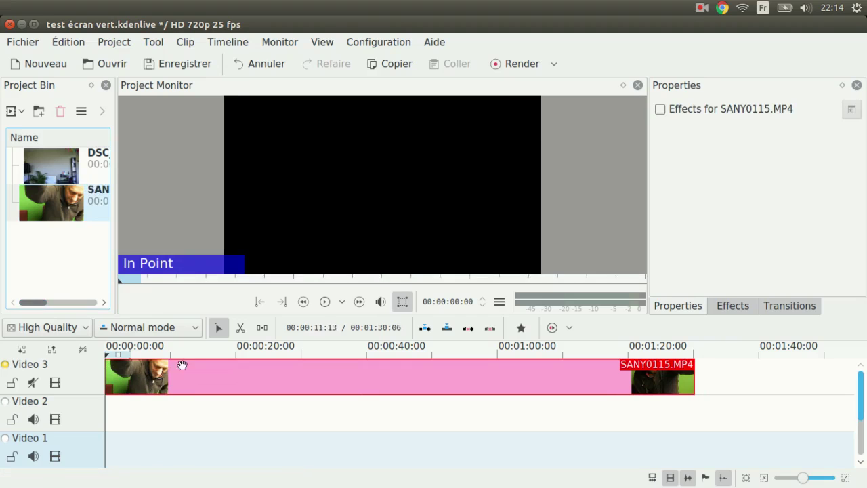
pyautogui.click(207, 357)
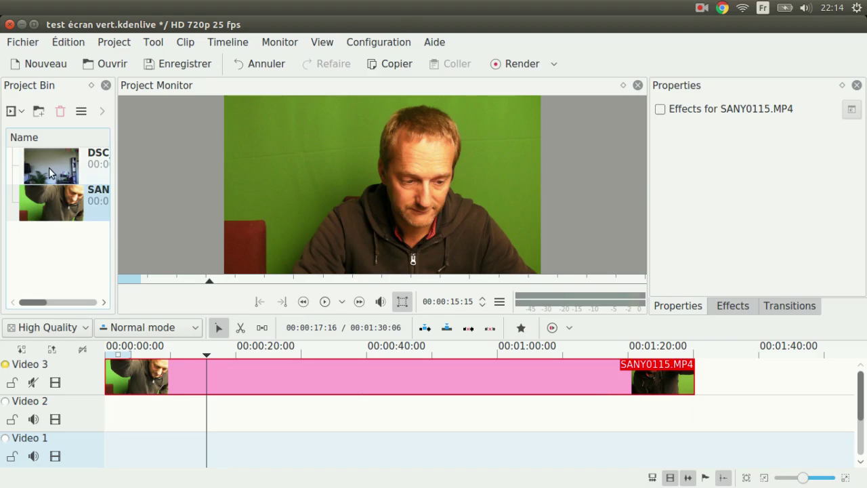
pyautogui.moveTo(50, 165); pyautogui.dragTo(449, 423)
pyautogui.moveTo(360, 422); pyautogui.dragTo(323, 422)
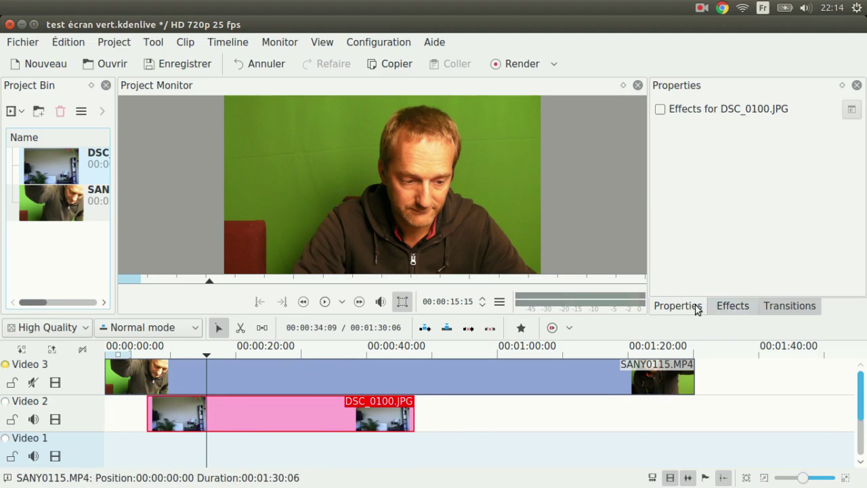
# - Find the Chroma Key effect, apply it to the SANY0115.MP4 clip on Video 3 and show its settings
pyautogui.click(724, 306)
pyautogui.moveTo(701, 134); pyautogui.dragTo(652, 132)
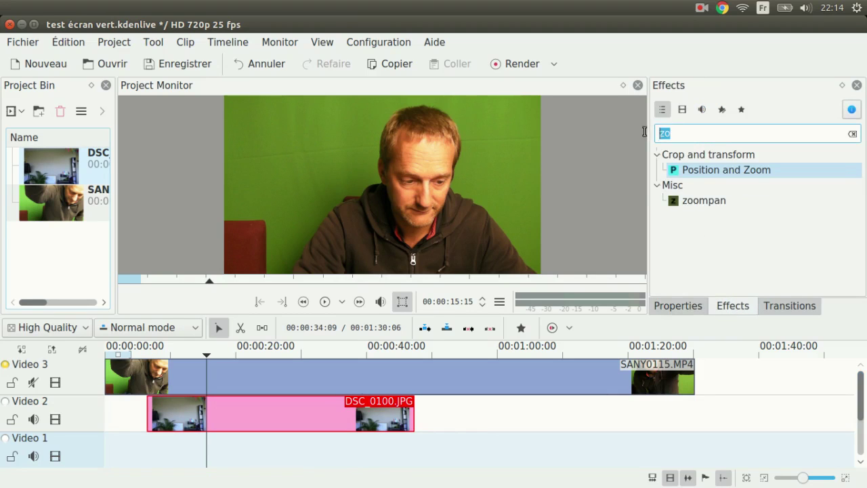
pyautogui.write('chr')
pyautogui.click(704, 172)
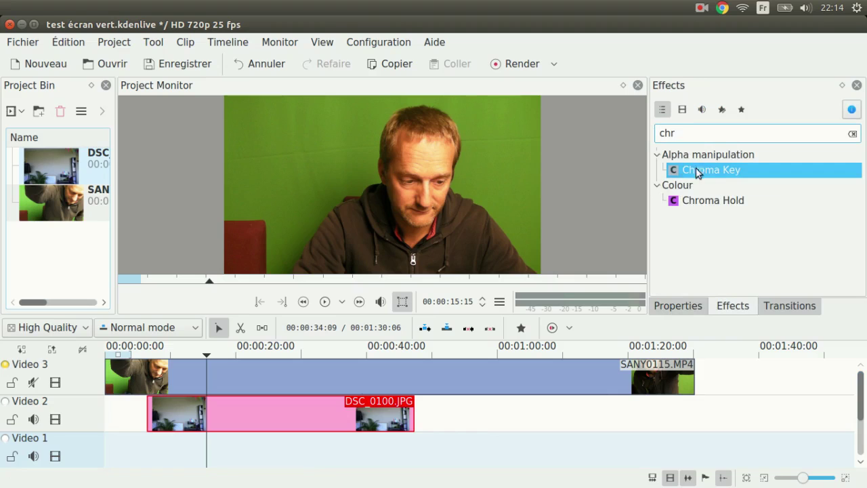
pyautogui.moveTo(705, 172); pyautogui.dragTo(470, 378)
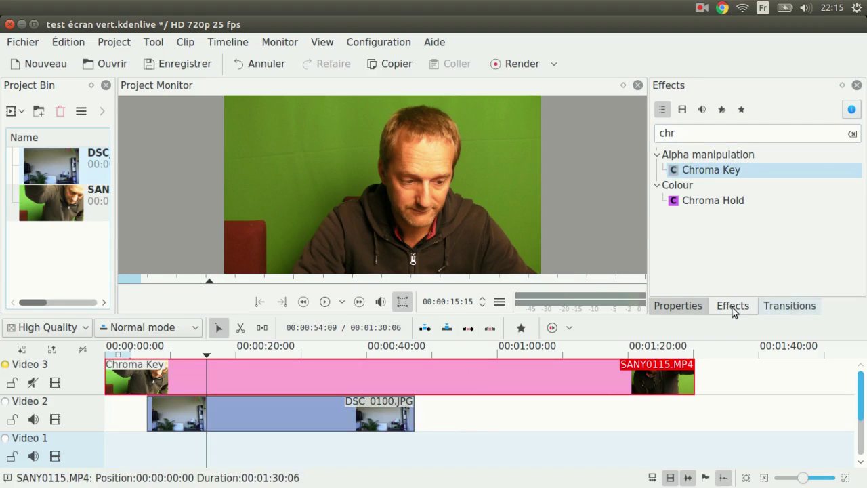
pyautogui.click(690, 308)
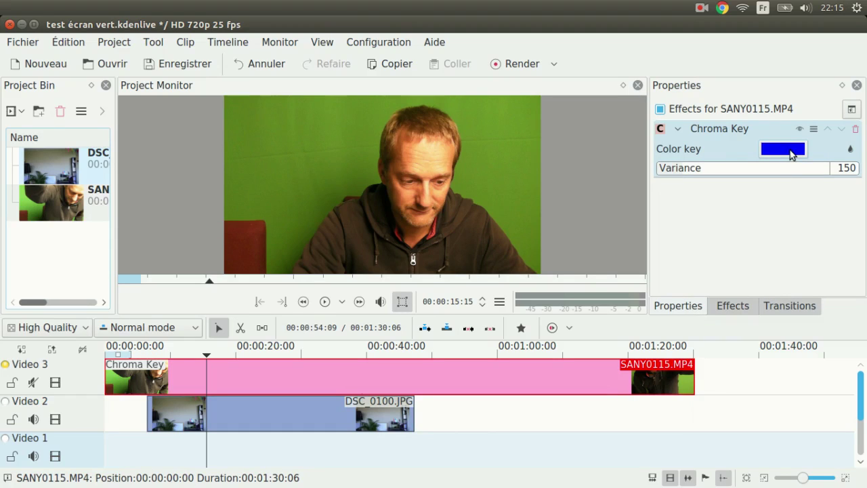
# - Sample the Chroma Key color from the green backdrop in the monitor and set the variance to 95
pyautogui.click(850, 148)
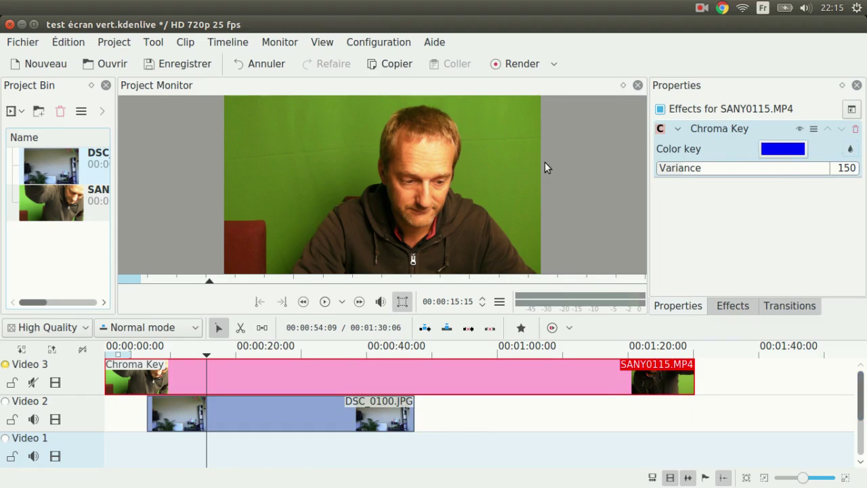
pyautogui.click(851, 149)
pyautogui.click(472, 178)
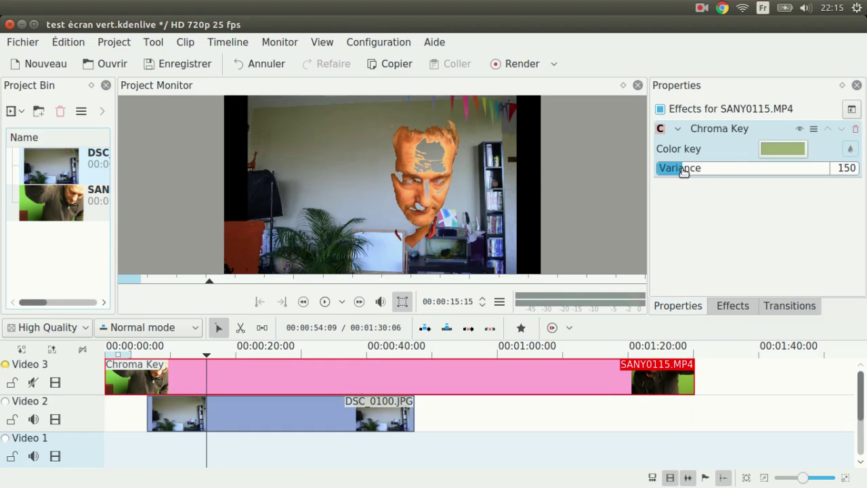
pyautogui.moveTo(679, 172)
pyautogui.mouseDown()
pyautogui.moveTo(664, 170)
pyautogui.moveTo(678, 169)
pyautogui.mouseUp()
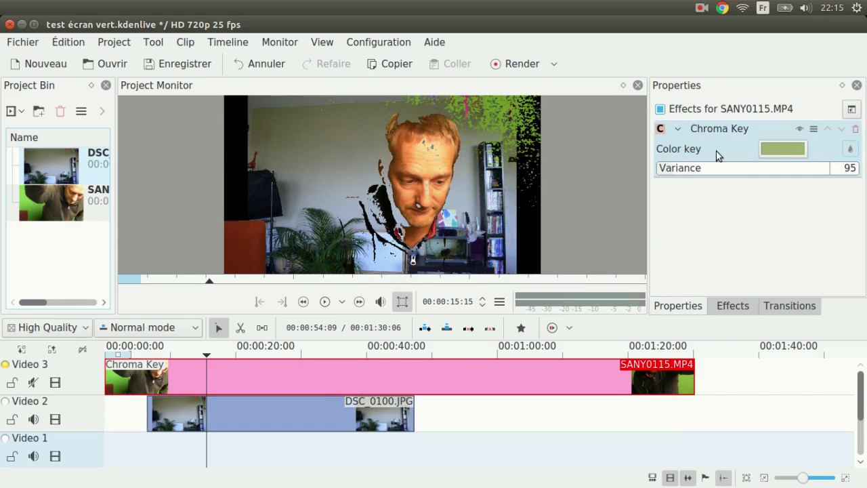
# - Set the Chroma Key color to green #00aa00 and the variance to 297, then inspect the composite in an enlarged project monitor
pyautogui.click(775, 149)
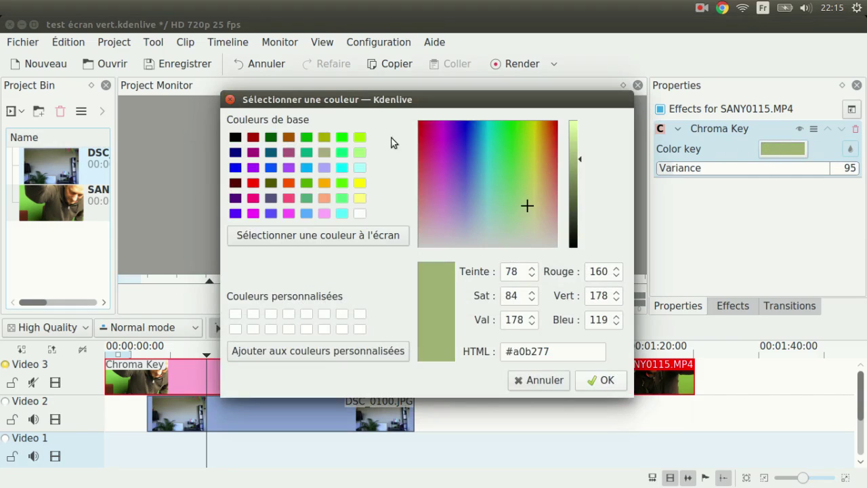
pyautogui.click(307, 137)
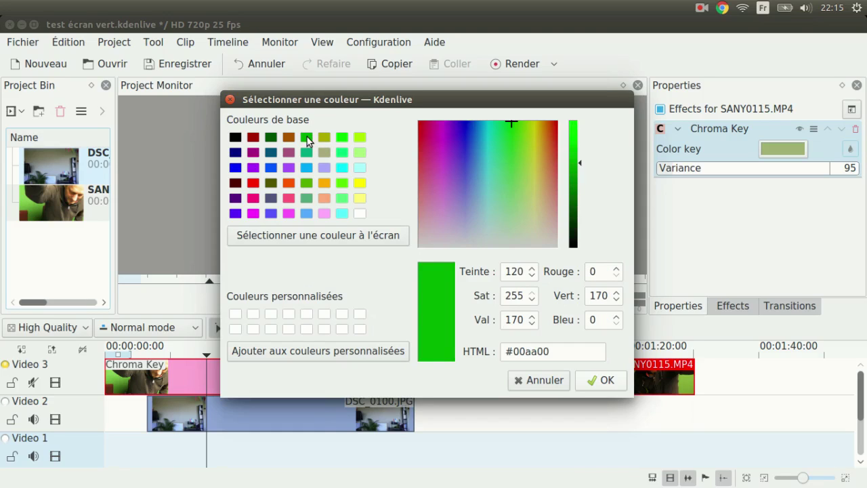
pyautogui.click(613, 382)
pyautogui.moveTo(683, 174); pyautogui.dragTo(708, 175)
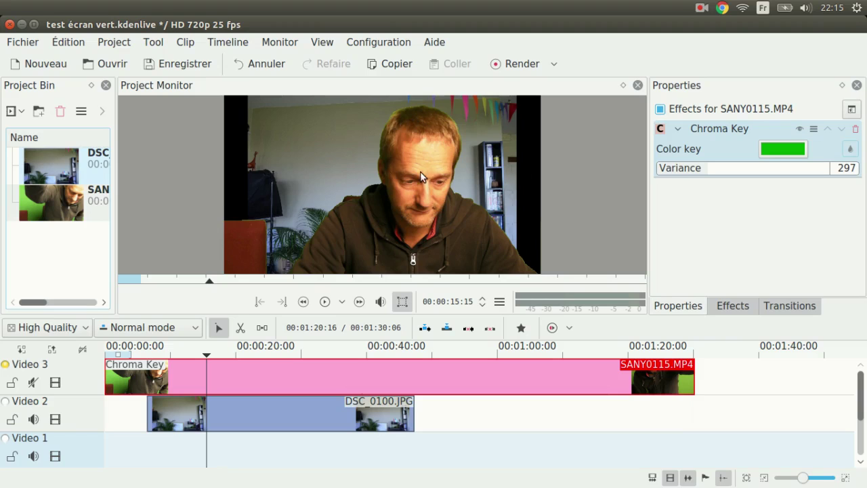
pyautogui.click(623, 86)
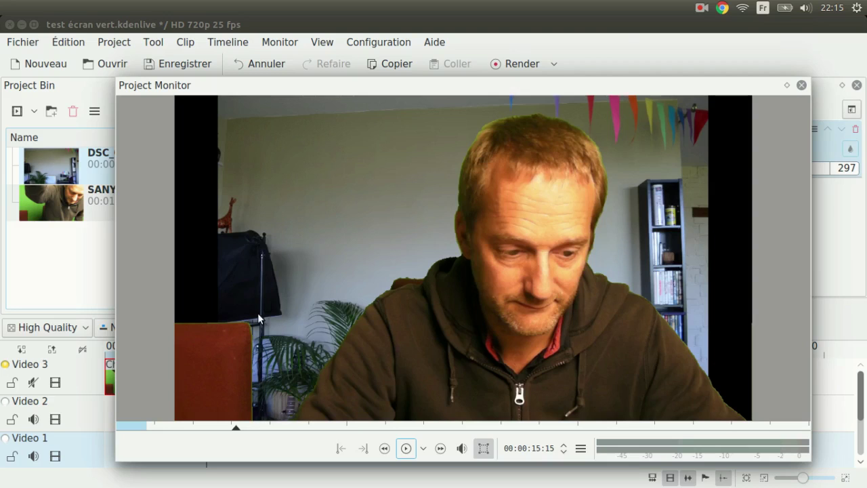
pyautogui.click(786, 86)
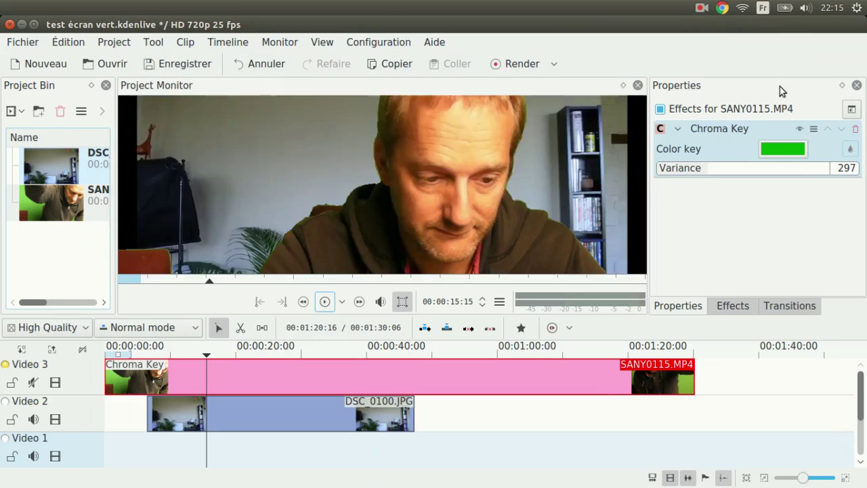
# - Search the effects for "key" and apply Key Spill Mop Up to the SANY0115.MP4 clip
pyautogui.click(733, 306)
pyautogui.click(687, 137)
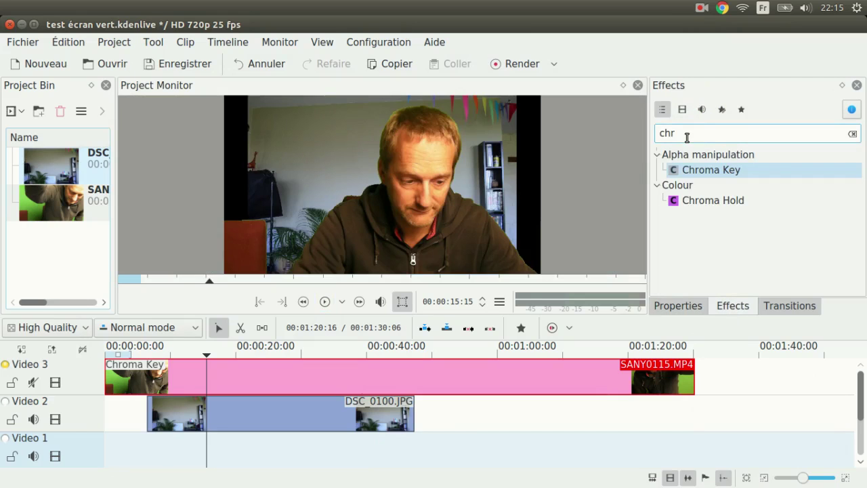
pyautogui.press('BackSpace')
pyautogui.press('BackSpace')
pyautogui.press('BackSpace')
pyautogui.write('key')
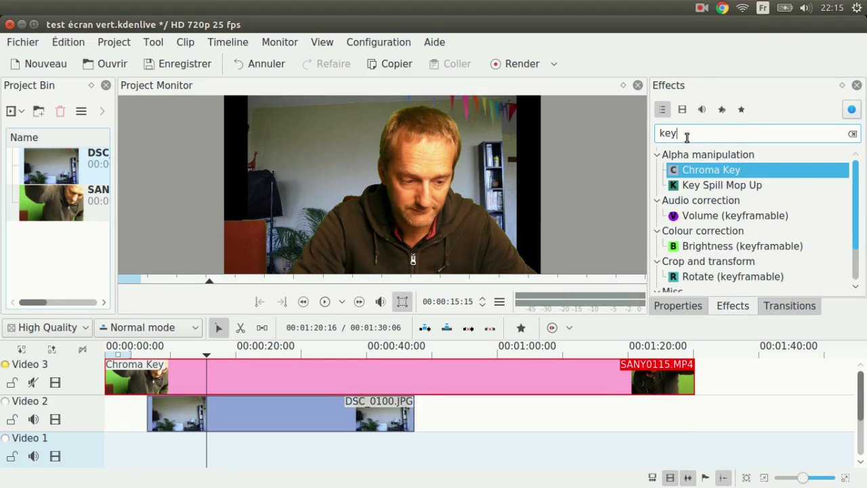
pyautogui.click(713, 186)
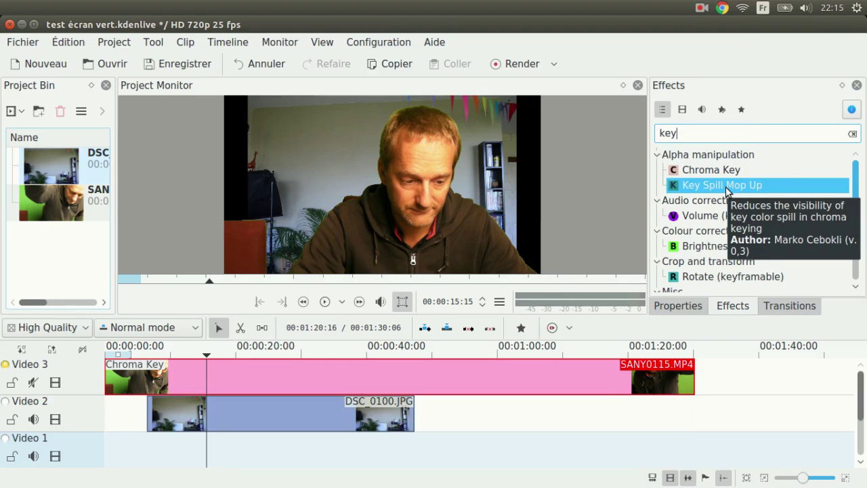
pyautogui.moveTo(726, 192); pyautogui.dragTo(505, 374)
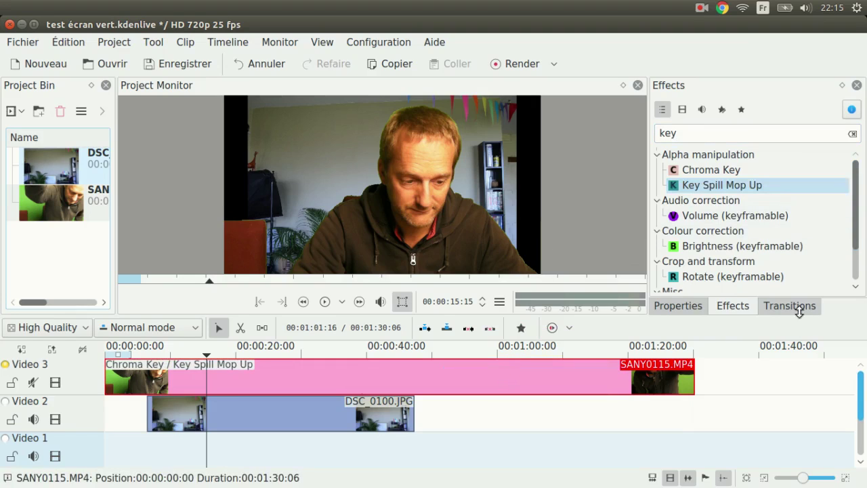
# - Set the Key Spill Mop Up key color to green #00aa00 and its tolerance to 297
pyautogui.click(691, 310)
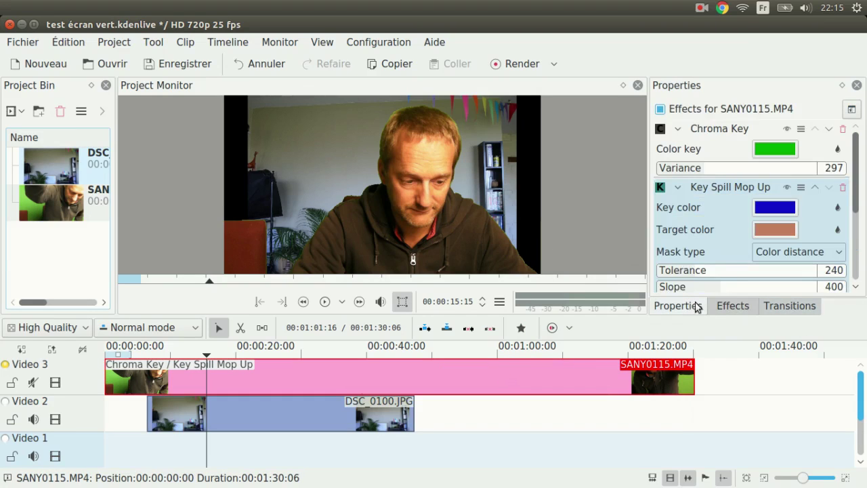
pyautogui.click(787, 211)
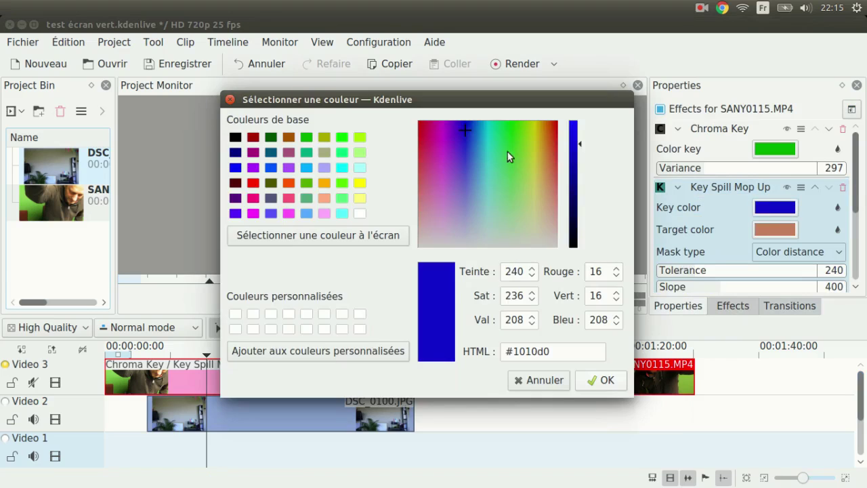
pyautogui.click(306, 137)
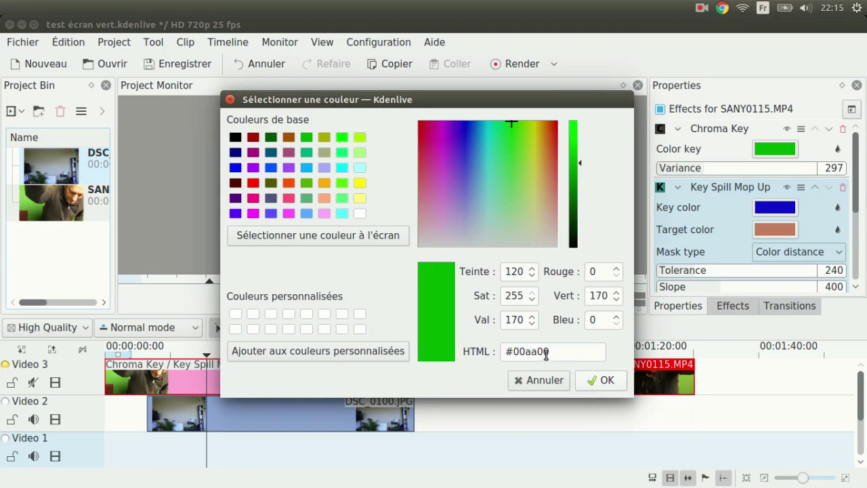
pyautogui.click(597, 380)
pyautogui.doubleClick(832, 270)
pyautogui.write('297')
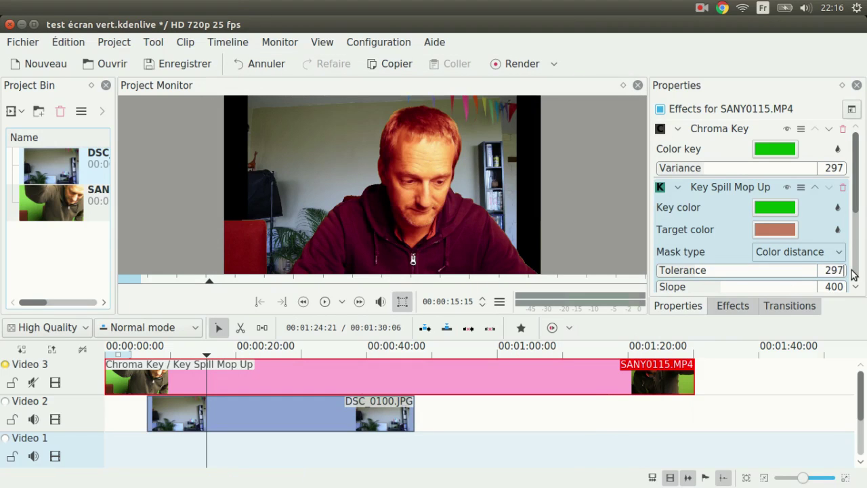
# - Set the Key Spill Mop Up target color to the muted olive #aaaa7f
pyautogui.click(776, 230)
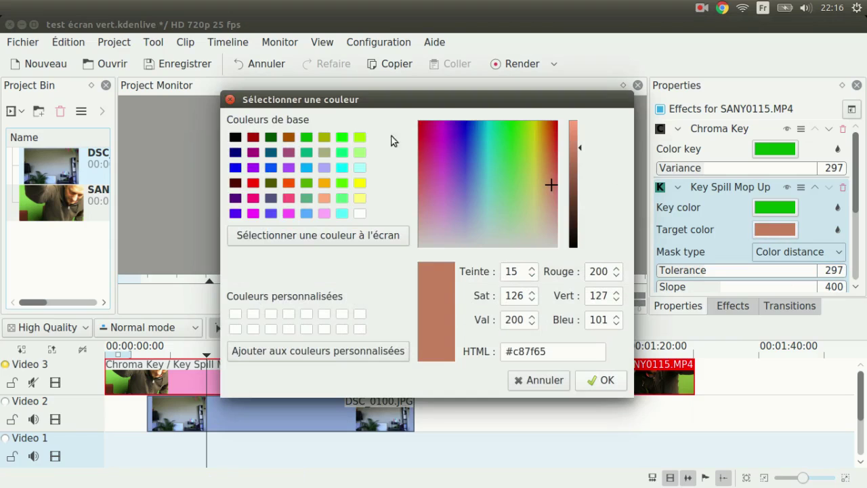
pyautogui.click(324, 152)
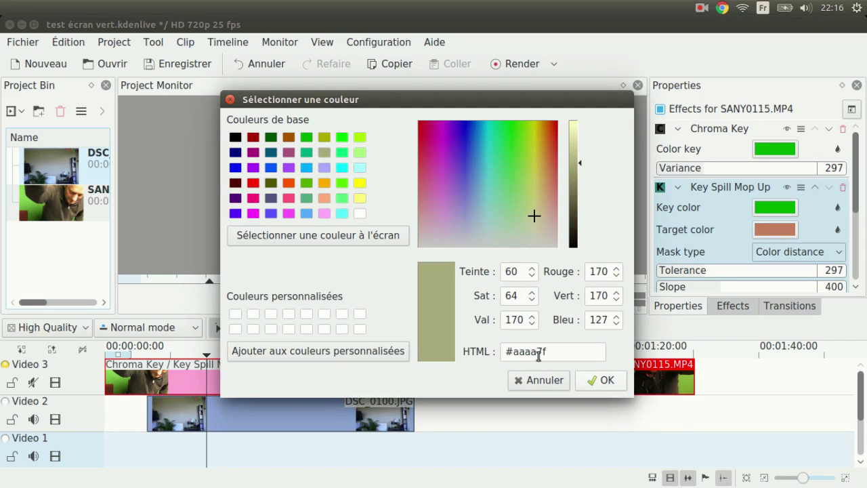
pyautogui.click(602, 381)
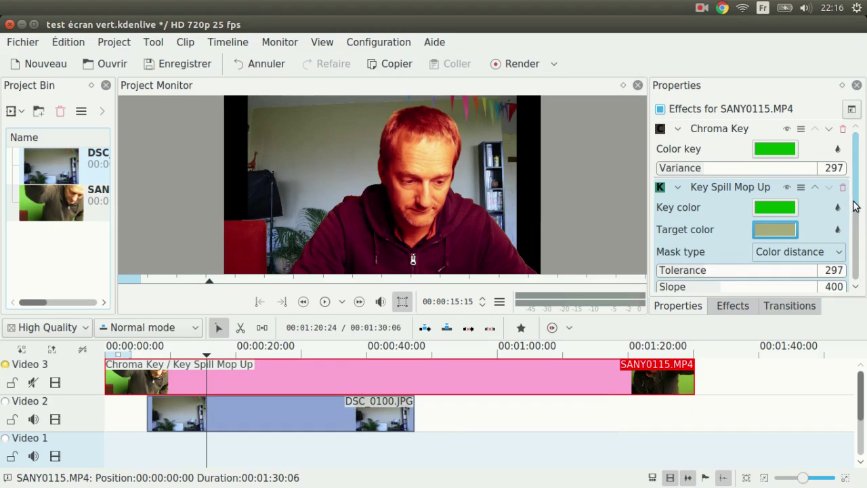
# - Widen the effect settings area and set Operation 1 of Key Spill Mop Up to Target
pyautogui.moveTo(649, 206); pyautogui.dragTo(517, 195)
pyautogui.moveTo(861, 191); pyautogui.dragTo(861, 246)
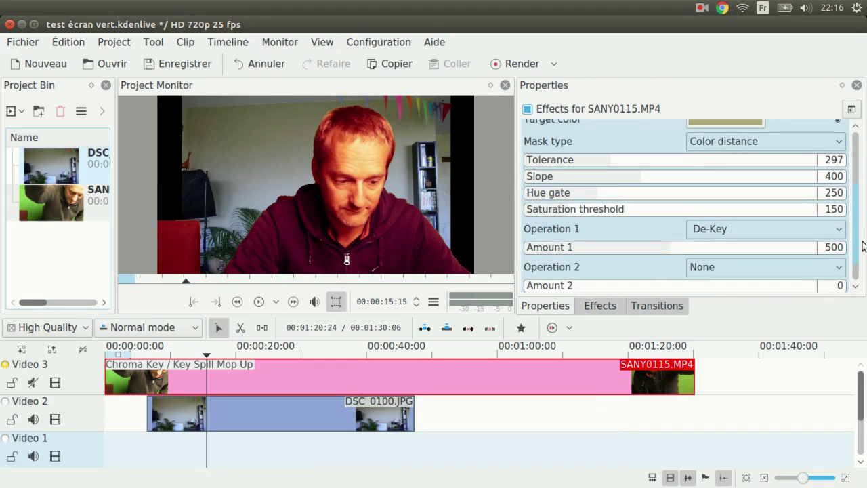
pyautogui.click(828, 231)
pyautogui.click(781, 277)
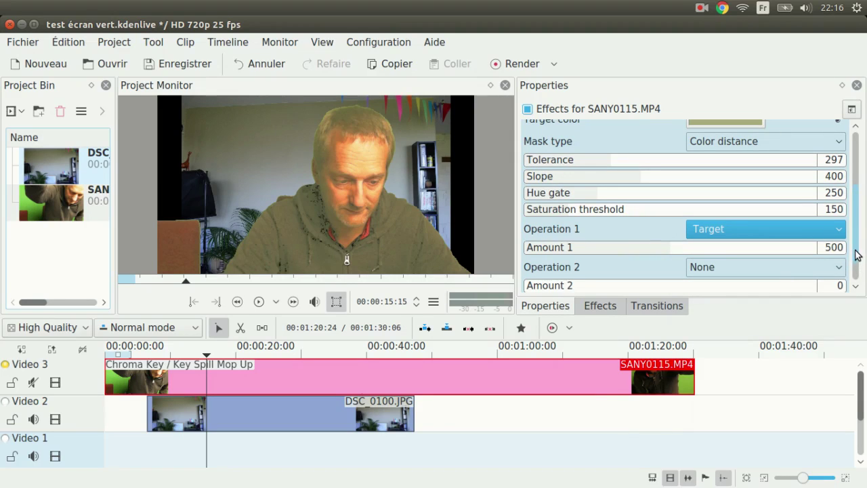
# - Change the Key Spill Mop Up mask type to Edge inwards
pyautogui.scroll(5, 858, 255)
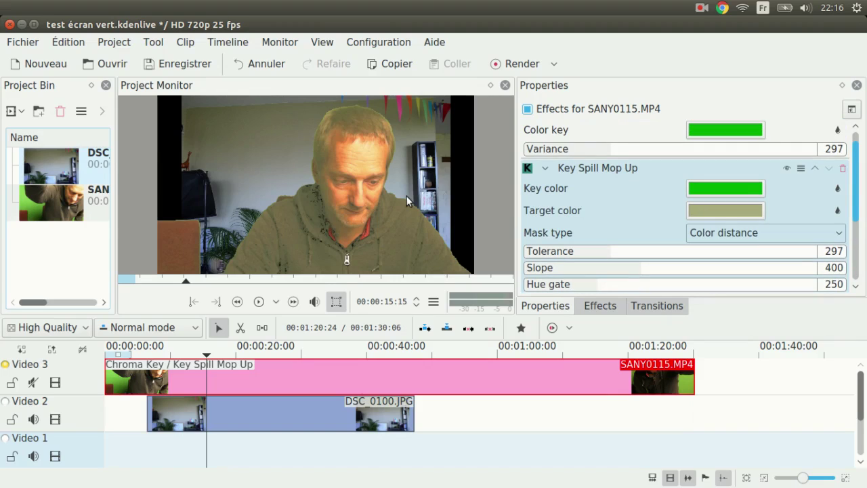
pyautogui.scroll(-1, 858, 228)
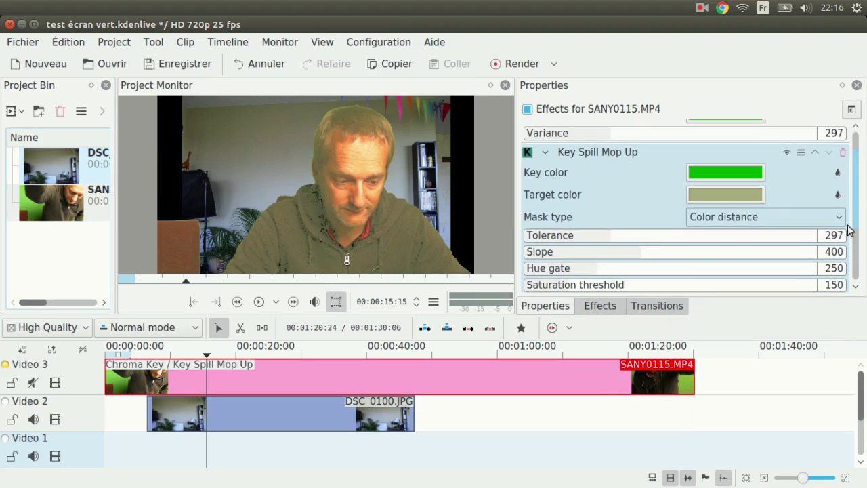
pyautogui.click(838, 221)
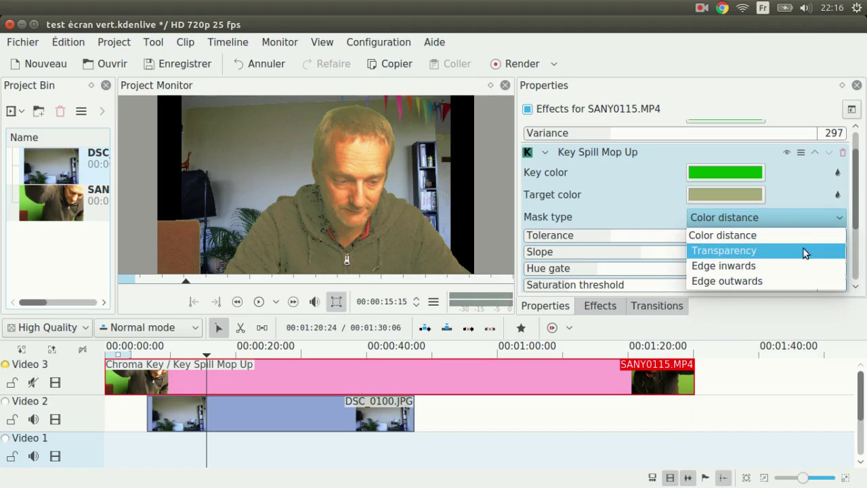
pyautogui.click(769, 268)
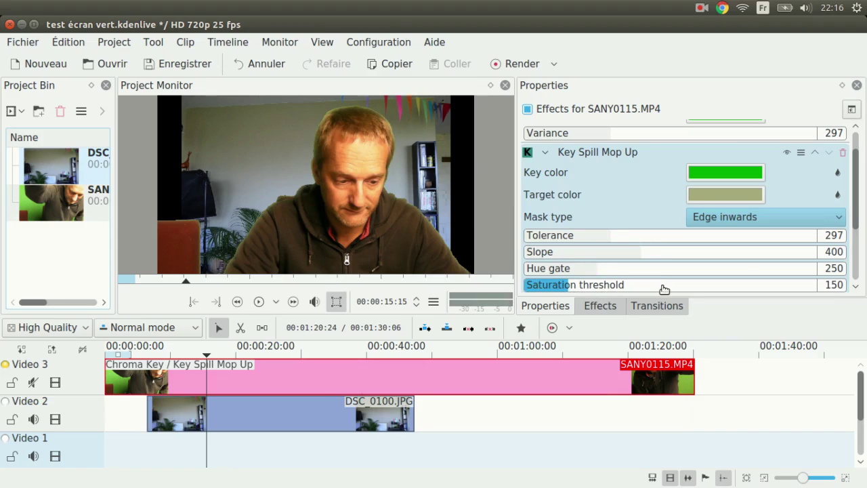
# - Show the spill mask and set the hue gate to 461 and the saturation threshold to 30
pyautogui.scroll(-1, 861, 199)
pyautogui.scroll(-3, 861, 199)
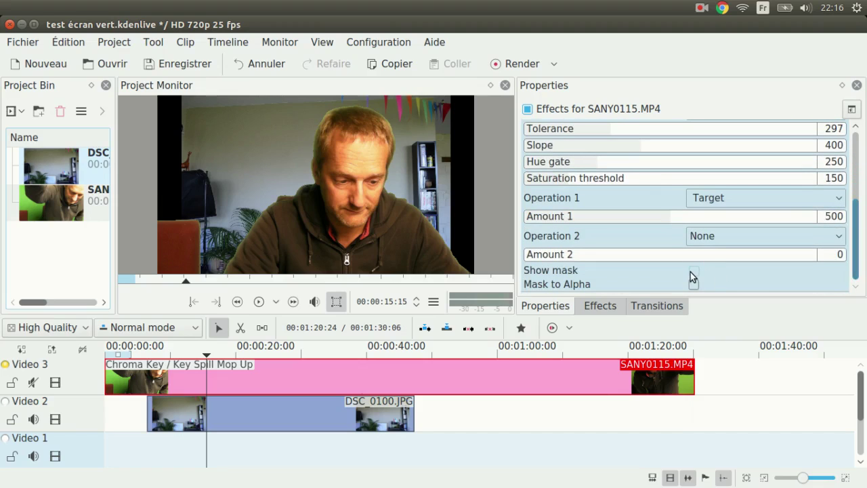
pyautogui.click(693, 271)
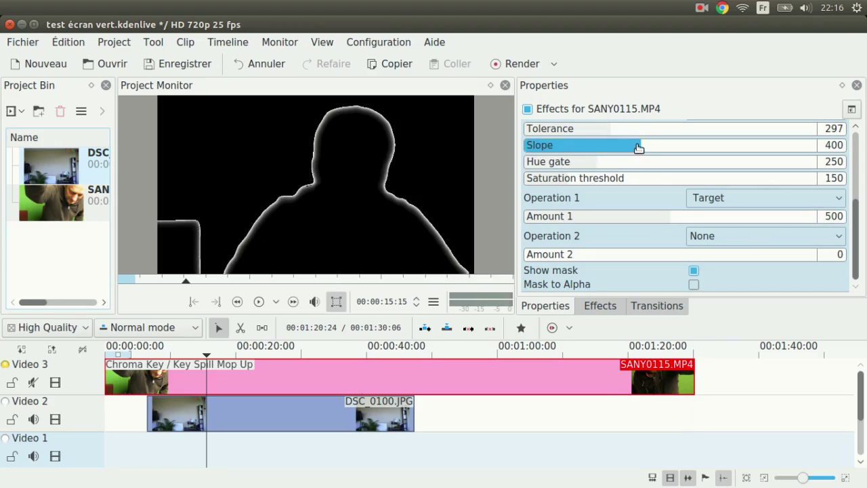
pyautogui.moveTo(603, 166); pyautogui.dragTo(659, 170)
pyautogui.moveTo(580, 180); pyautogui.dragTo(533, 180)
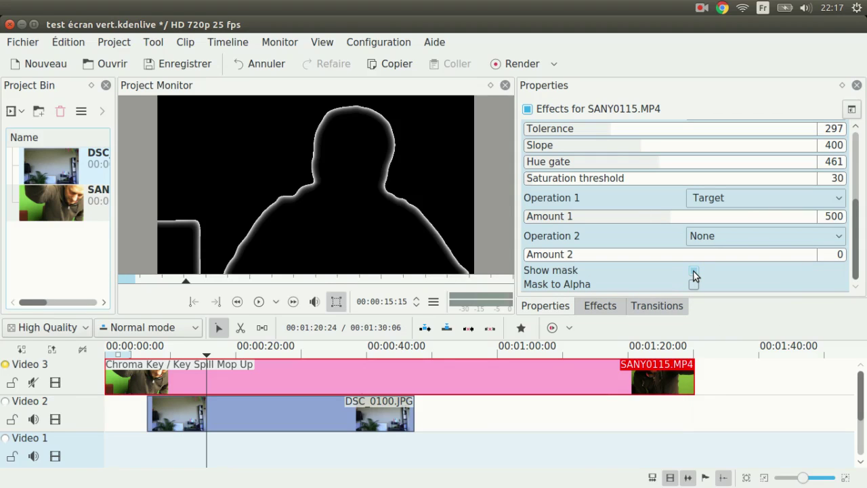
# - Hide the spill mask, set Amount 1 to 753, and inspect the subject's edges in the enlarged project monitor
pyautogui.click(694, 272)
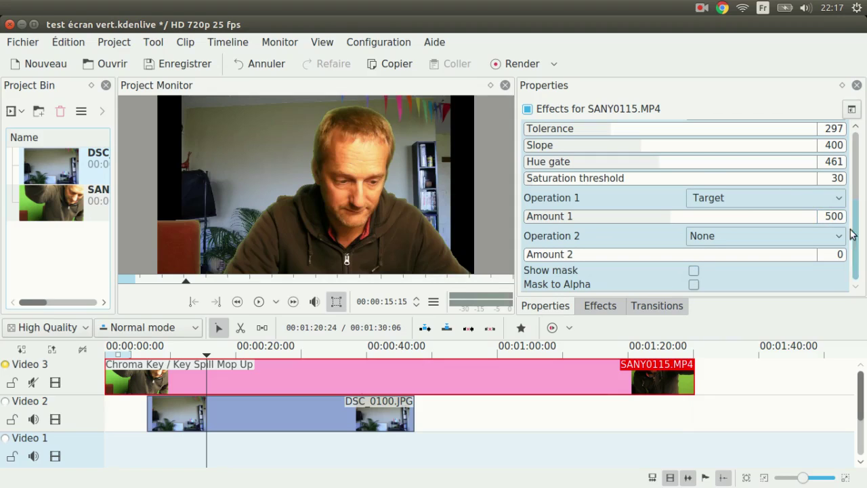
pyautogui.moveTo(676, 223); pyautogui.dragTo(745, 224)
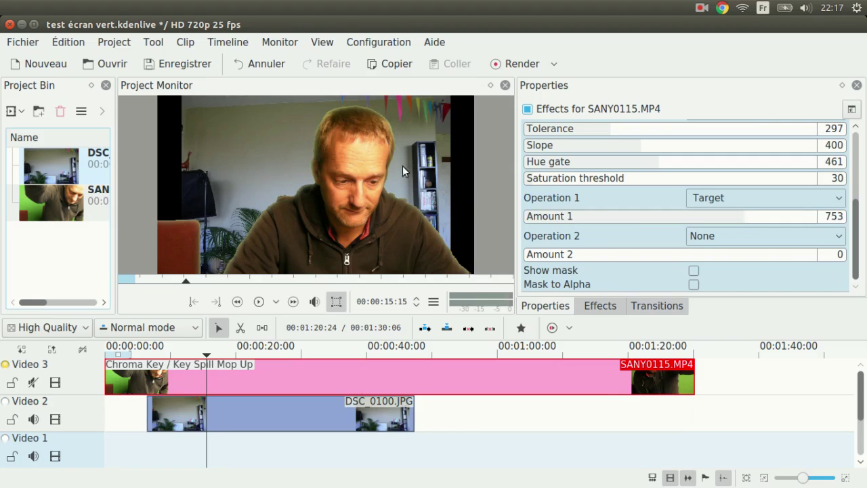
pyautogui.click(491, 85)
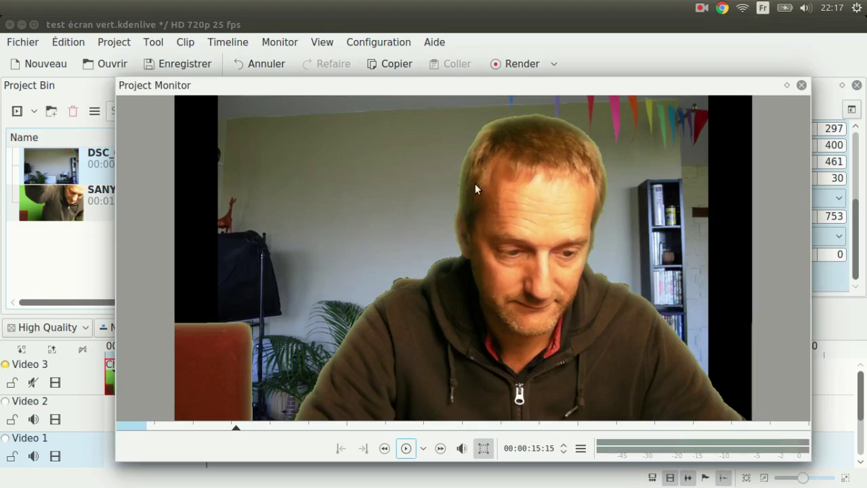
pyautogui.click(787, 85)
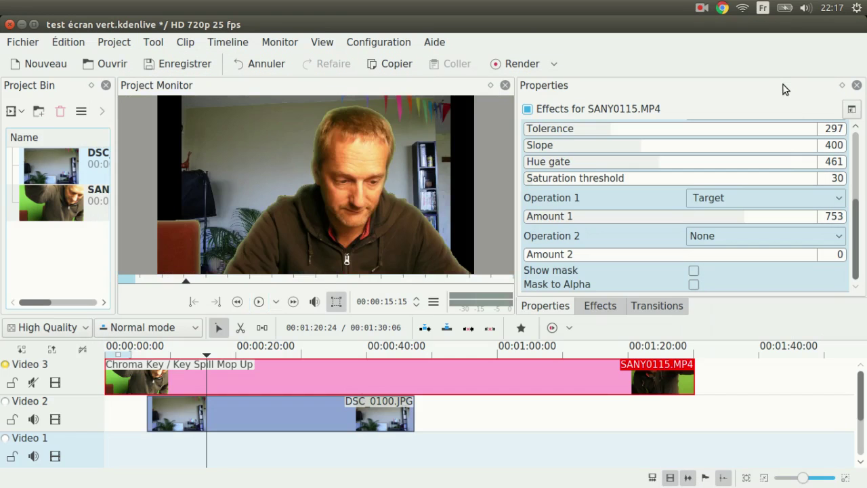
# - Set the Key Spill Mop Up hue gate to 186 and play part of the keyed clip in the enlarged project monitor
pyautogui.moveTo(655, 167); pyautogui.dragTo(580, 169)
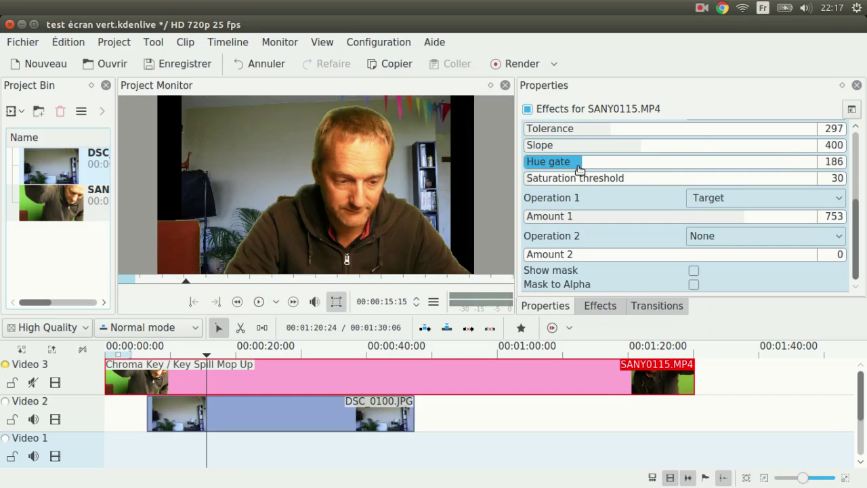
pyautogui.click(491, 85)
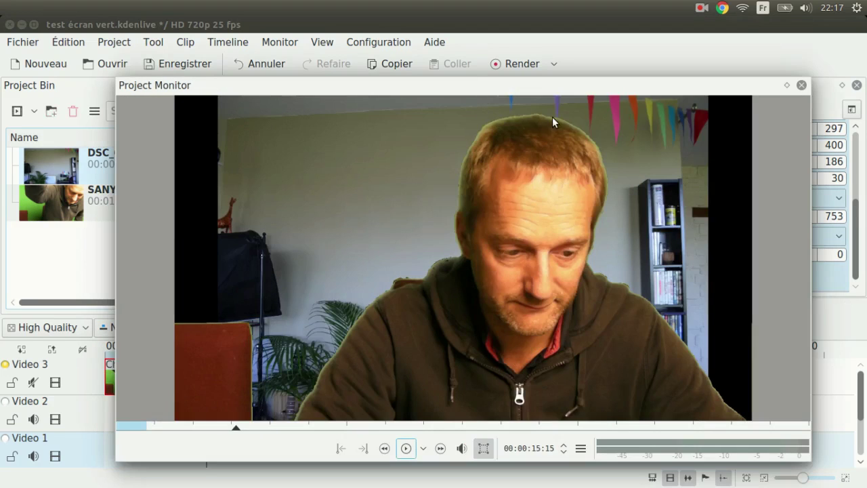
pyautogui.click(407, 449)
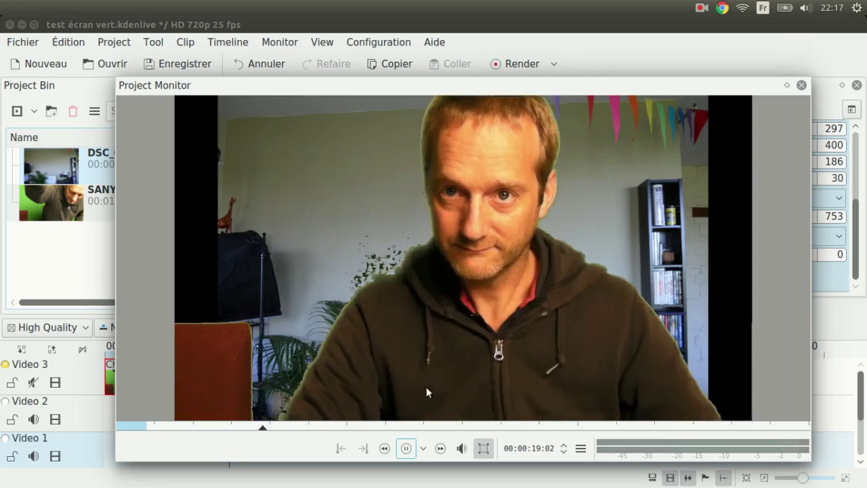
pyautogui.click(406, 449)
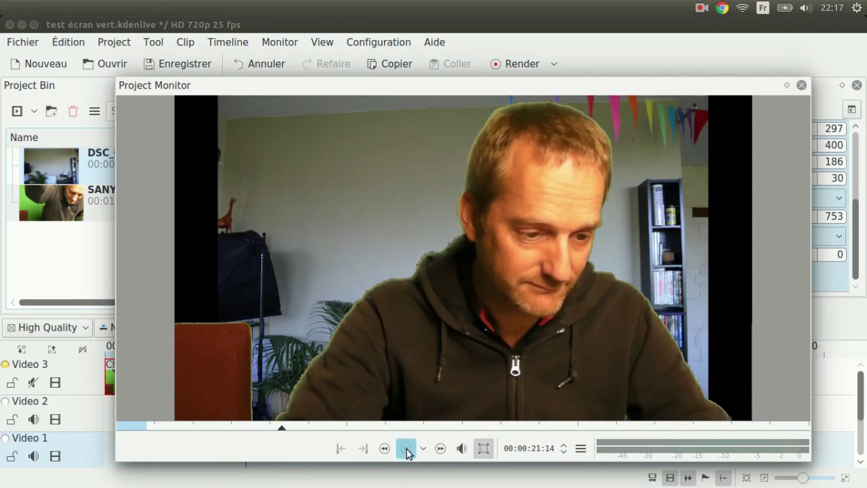
pyautogui.click(787, 85)
# - Change the Key Spill Mop Up target color to white (#ffffff)
pyautogui.scroll(2, 860, 193)
pyautogui.scroll(2, 859, 193)
pyautogui.click(738, 184)
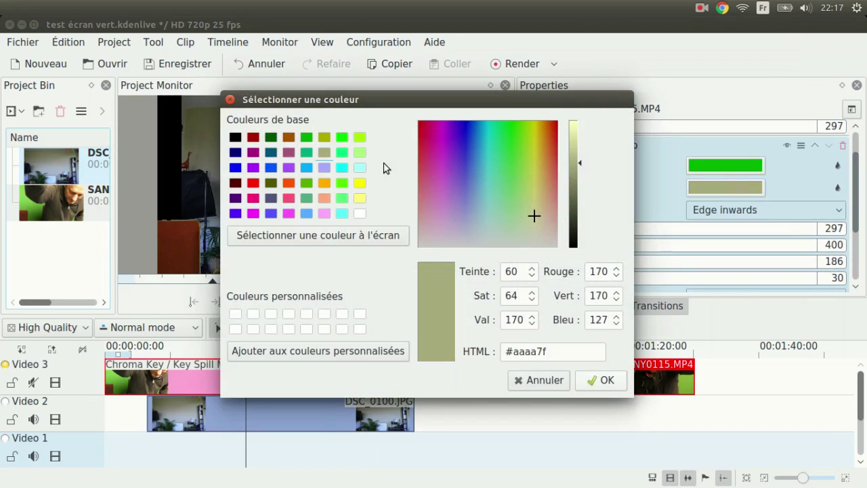
pyautogui.click(362, 214)
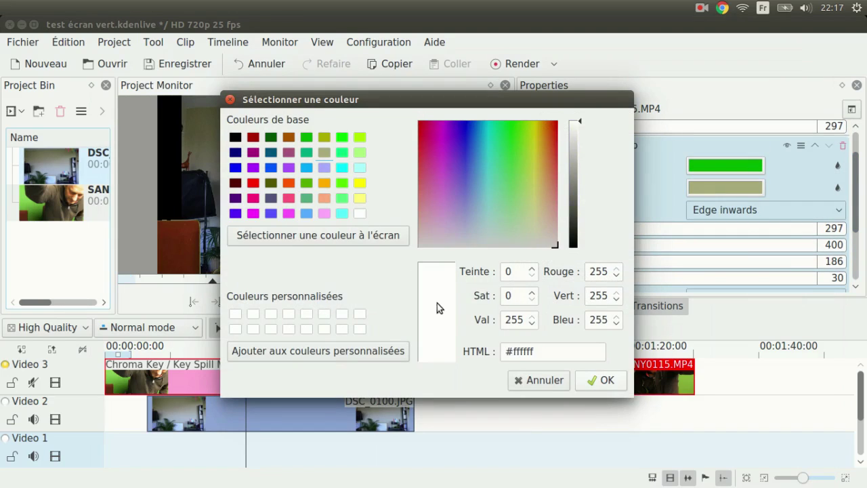
pyautogui.click(605, 380)
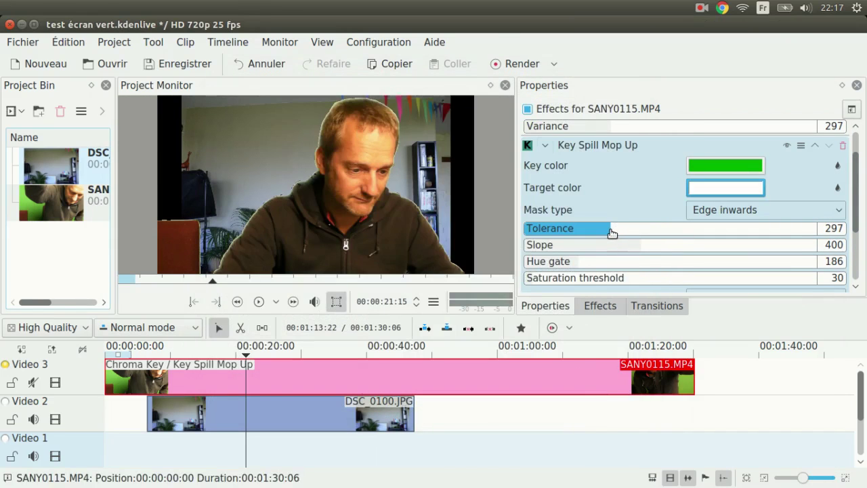
# - Set the Key Spill Mop Up tolerance to 271, slope to 141, hue gate to 117 and saturation threshold to 431
pyautogui.moveTo(612, 234); pyautogui.dragTo(656, 288)
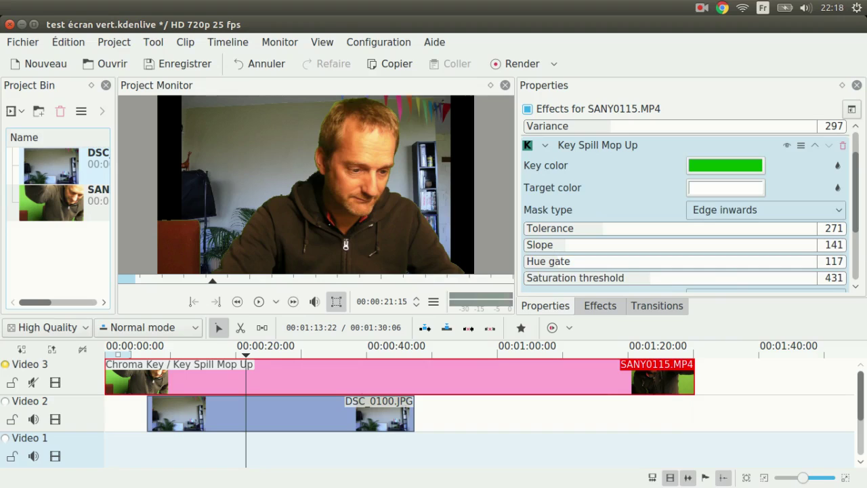
# - Try the Mask to Alpha option together with the spill mask display
pyautogui.scroll(-5, 860, 220)
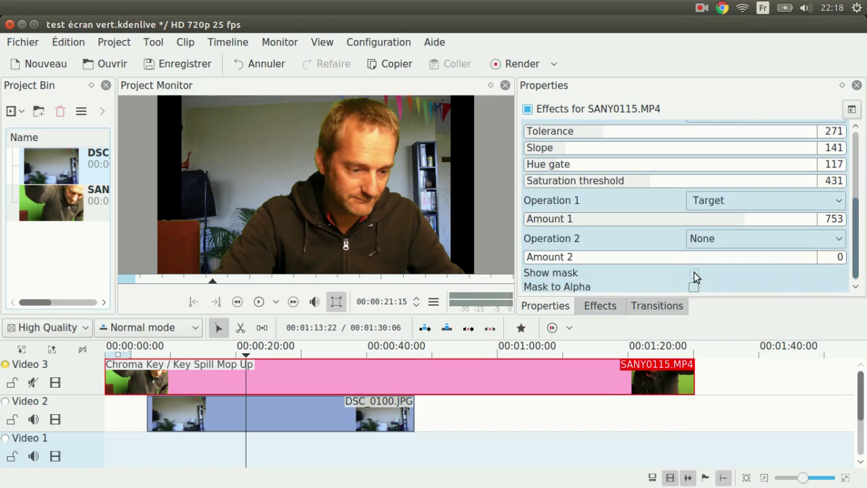
pyautogui.click(694, 274)
pyautogui.click(695, 288)
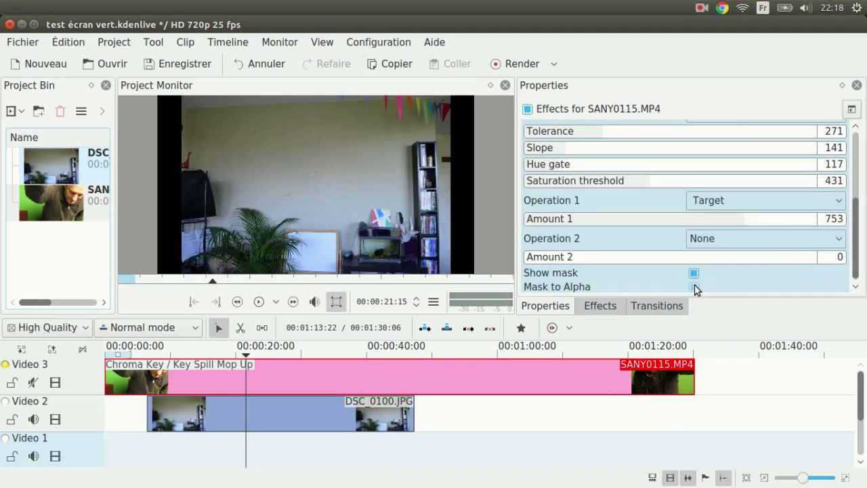
pyautogui.click(694, 288)
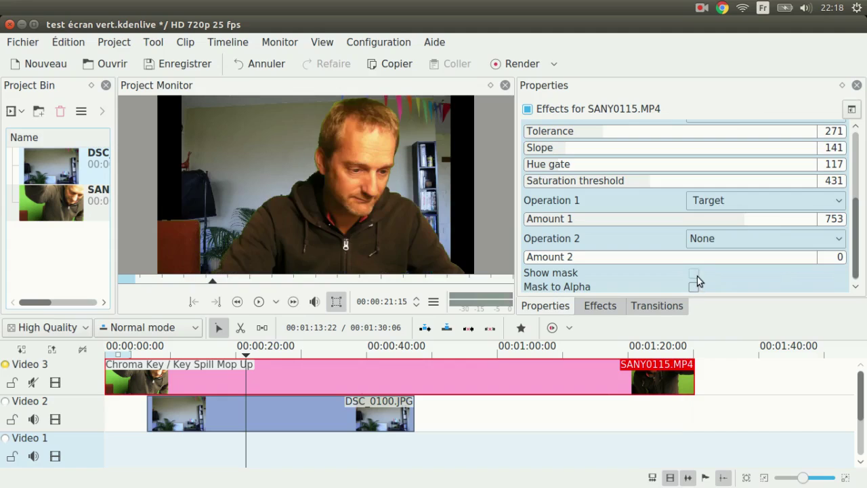
# - Show the spill mask and set the saturation threshold to 9 and the hue gate to 171
pyautogui.click(695, 274)
pyautogui.moveTo(628, 183); pyautogui.dragTo(574, 168)
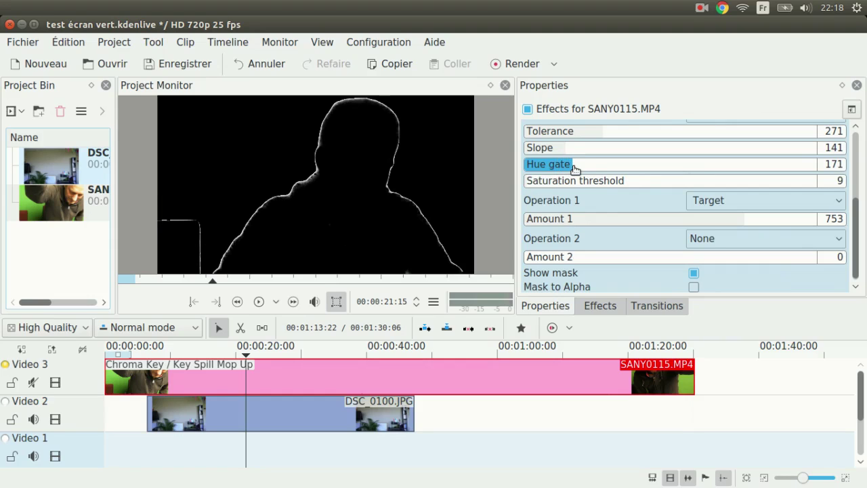